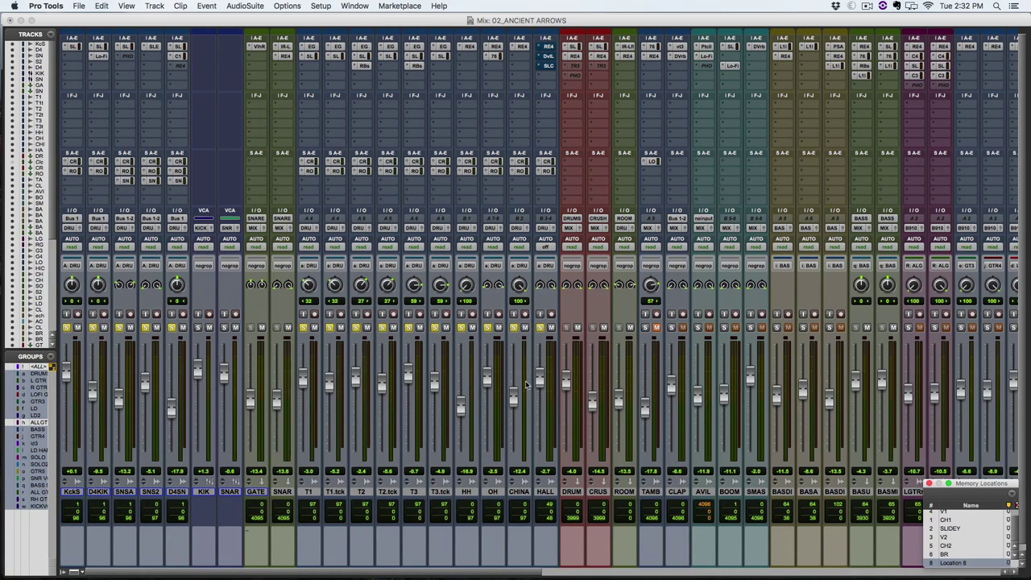
Solo HALL with the drum tracks and raise the HALL fader to about -3 dB.
drag(540, 382, 538, 421)
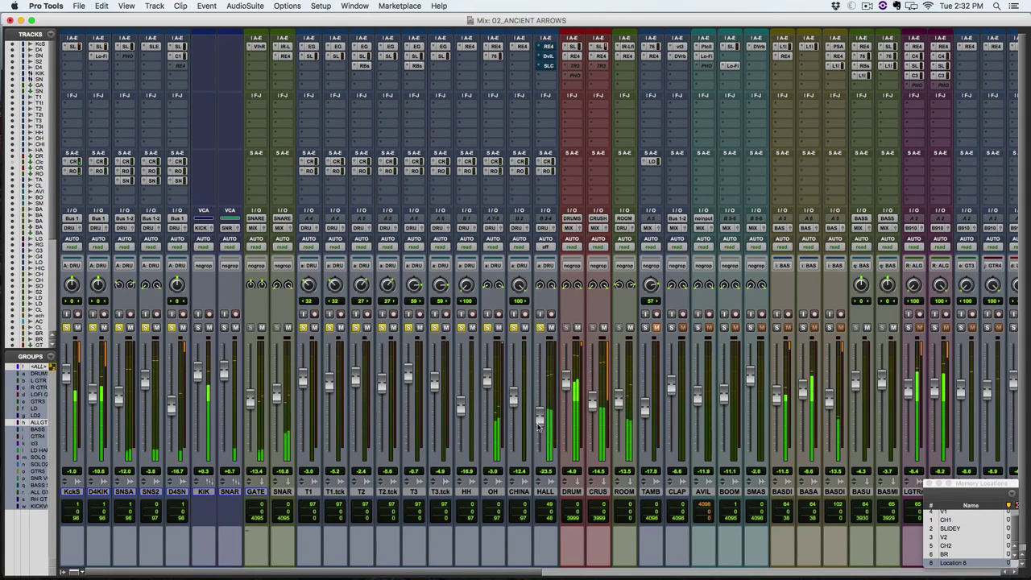
mouse_move(540, 419)
mouse_down()
mouse_move(542, 388)
mouse_move(534, 449)
mouse_move(542, 406)
mouse_up()
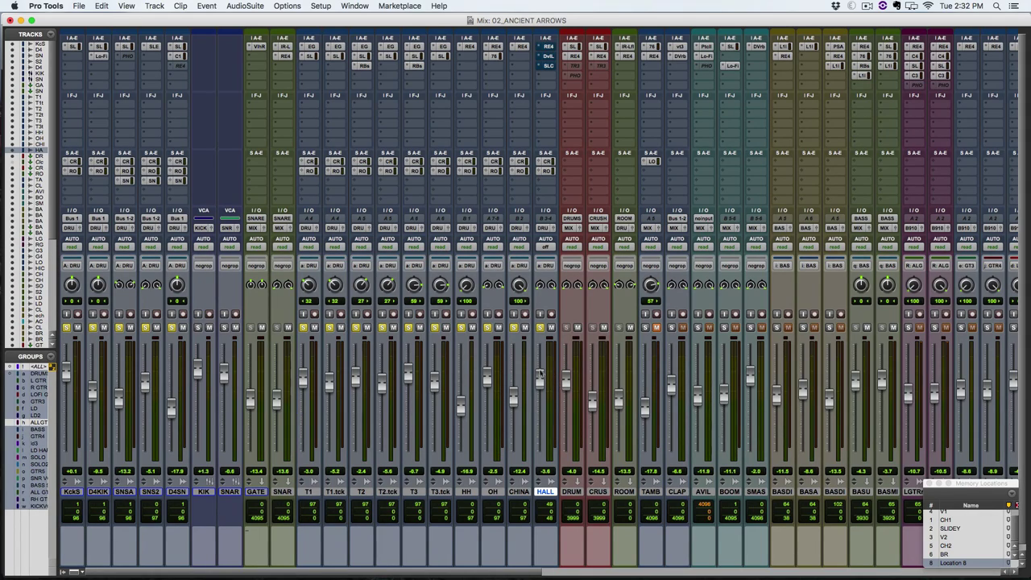
click(540, 328)
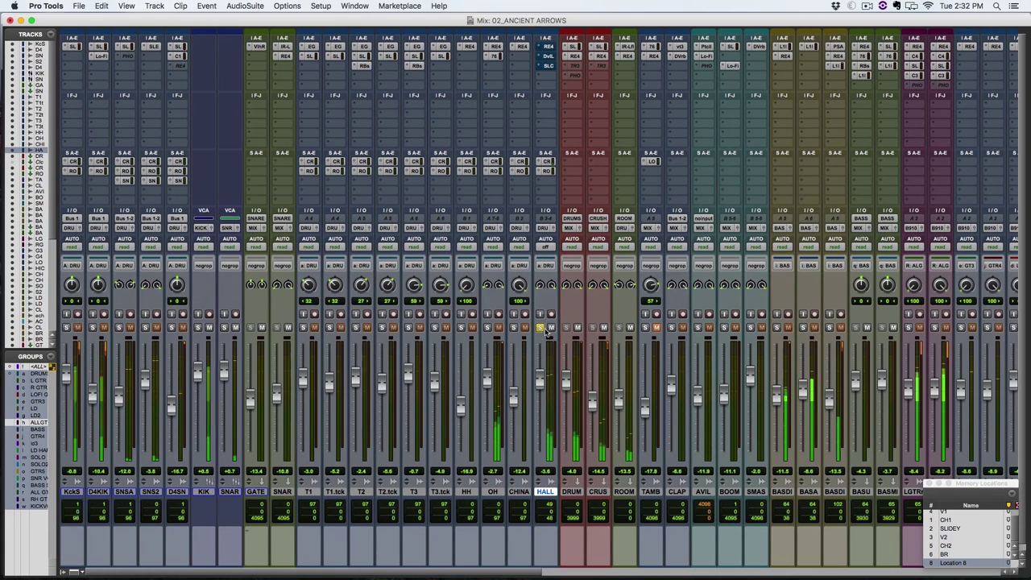
click(547, 333)
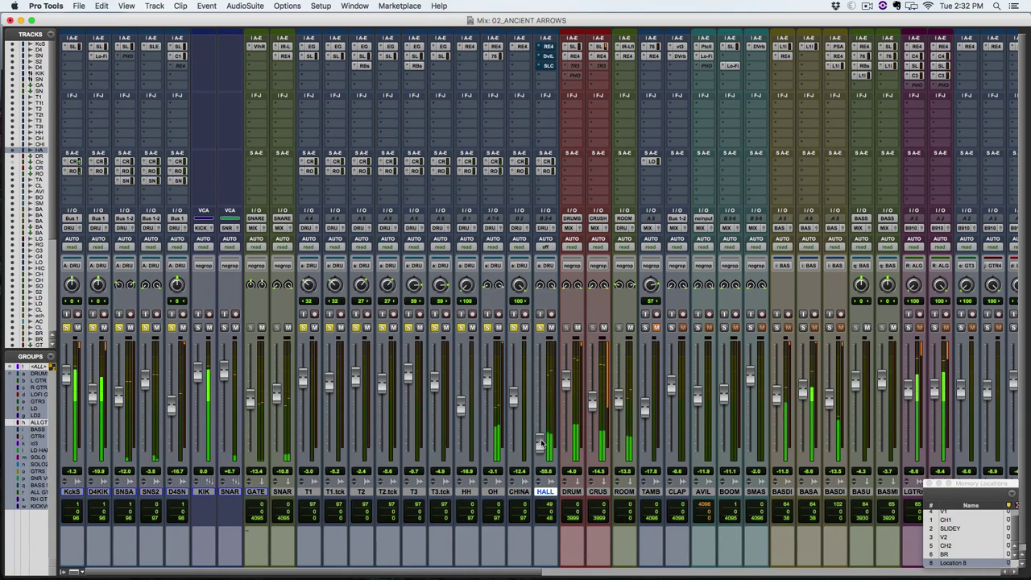
drag(540, 412, 542, 379)
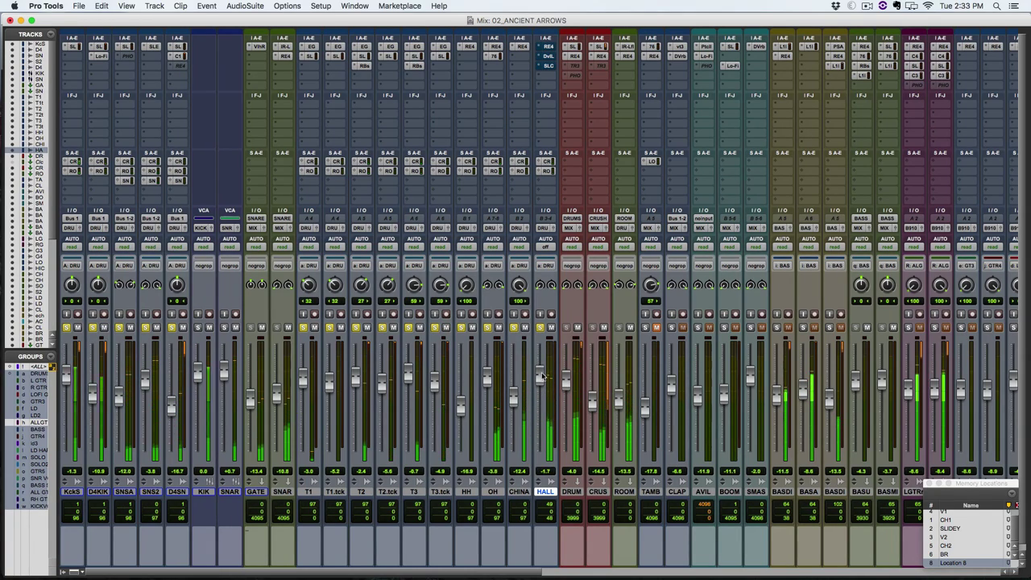
key(space)
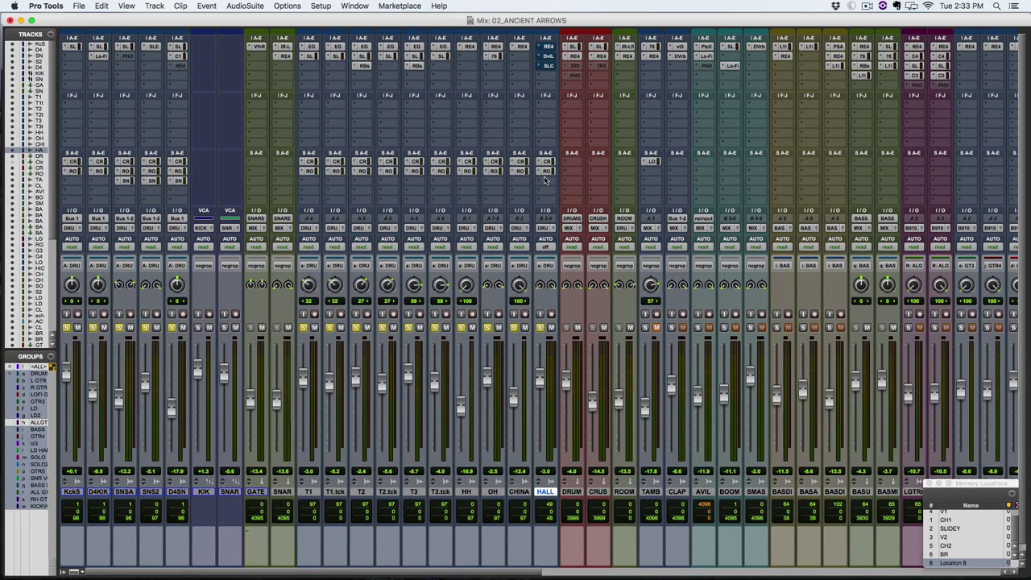
Solo HALL alone for playback, then select the SNSA snare sample track.
super+click(540, 327)
key(space)
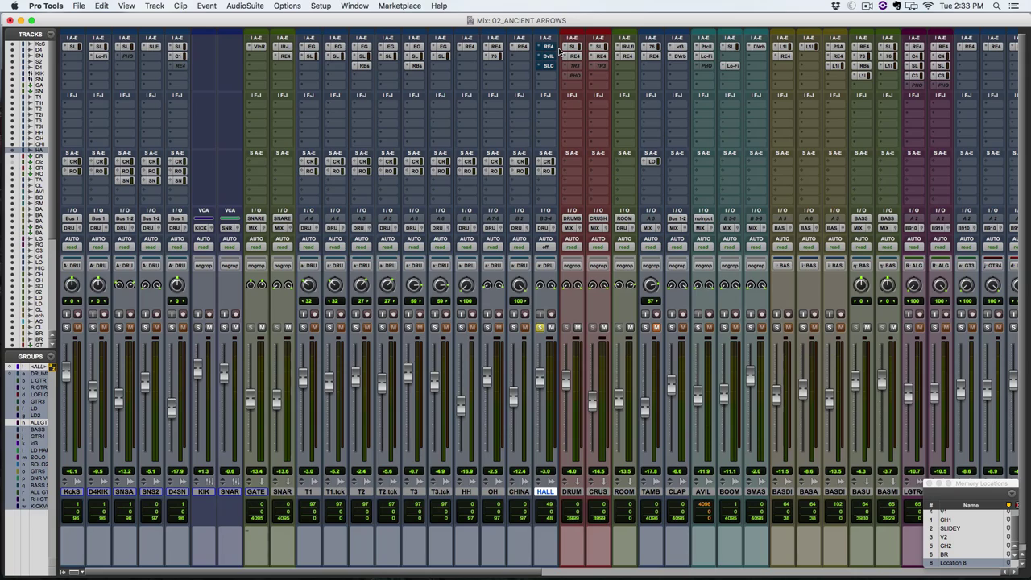
click(132, 492)
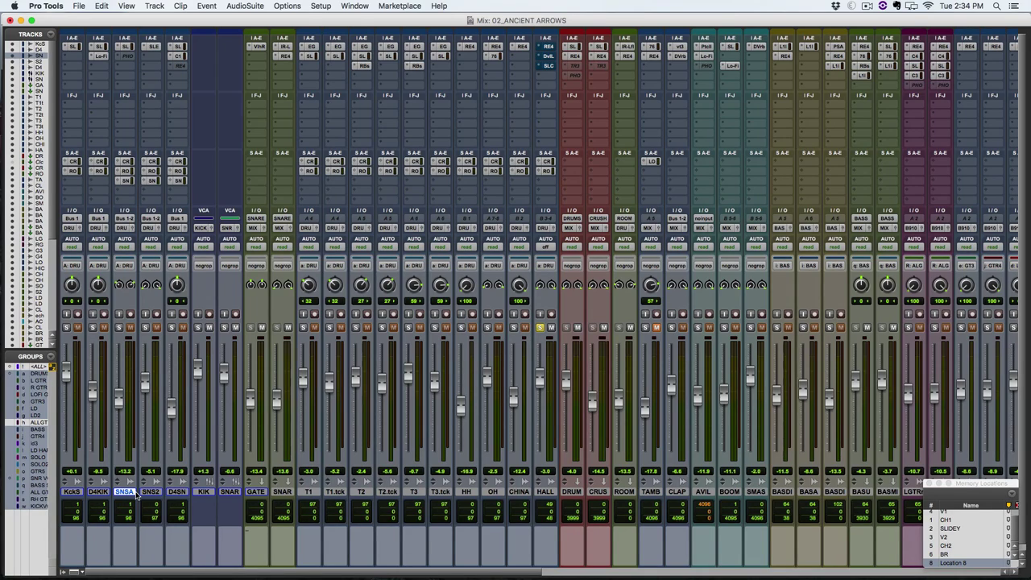
Insert Dyn3 Expander/Gate on an empty HALL insert slot.
click(548, 78)
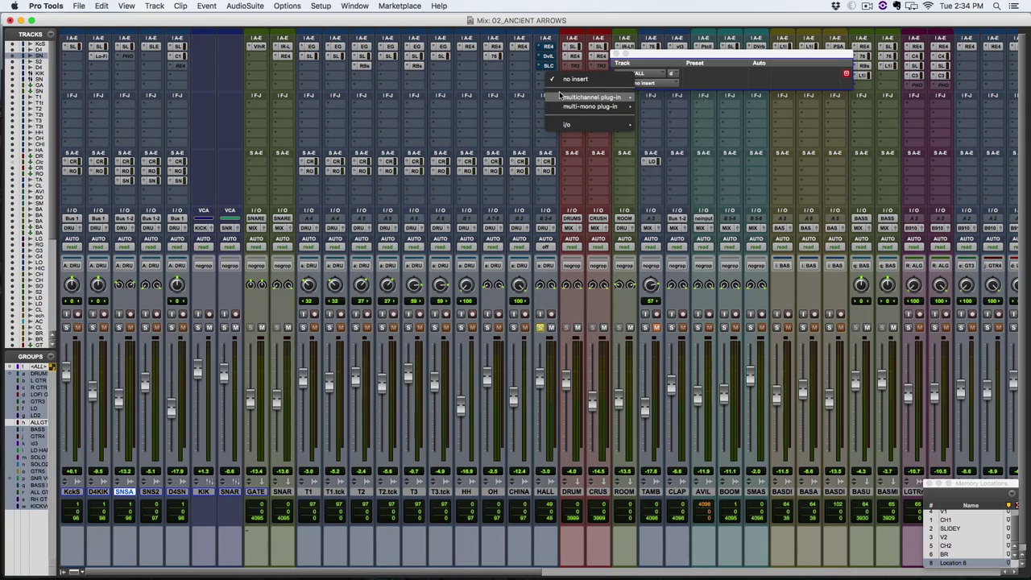
mouse_move(592, 98)
mouse_move(701, 108)
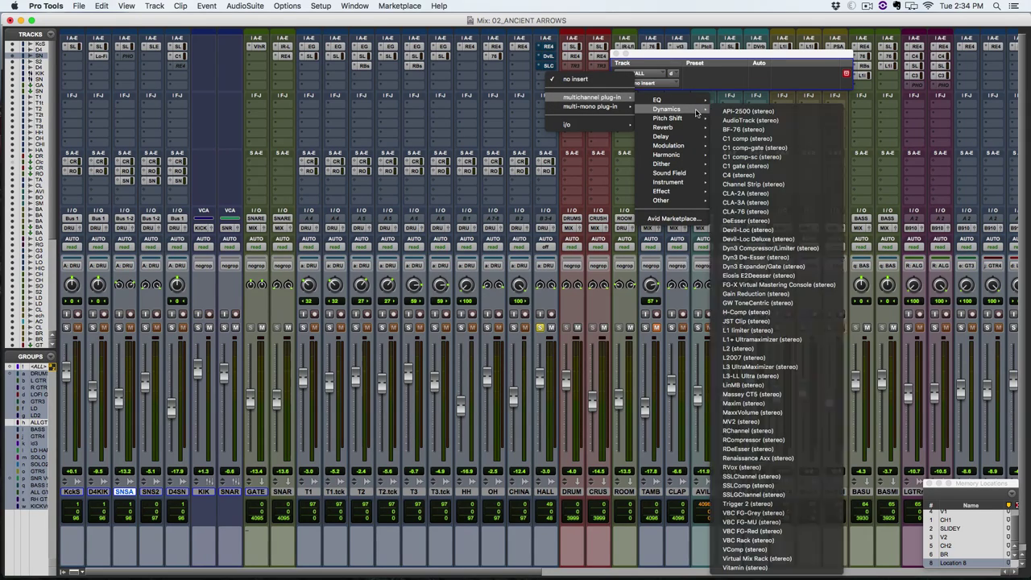
click(798, 268)
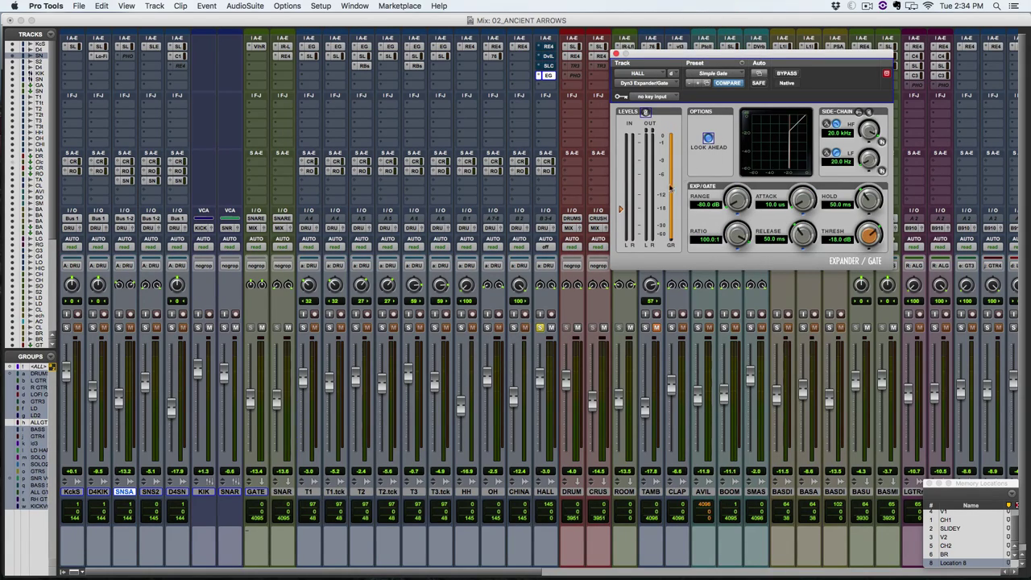
During playback, set the gate to -16.1 dB threshold and -7.8 dB range.
key(space)
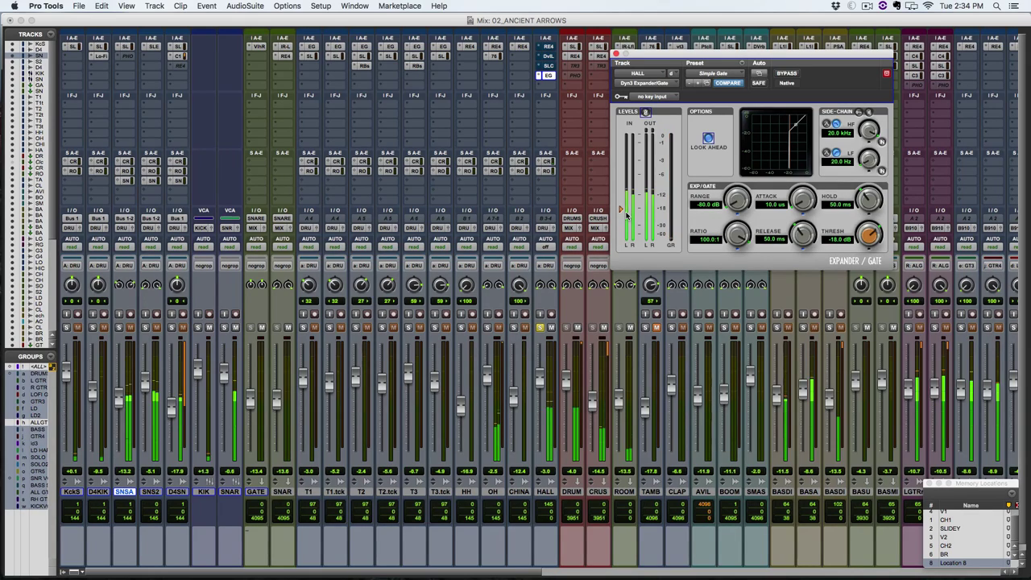
mouse_move(627, 215)
mouse_down()
mouse_move(625, 187)
mouse_move(625, 206)
mouse_up()
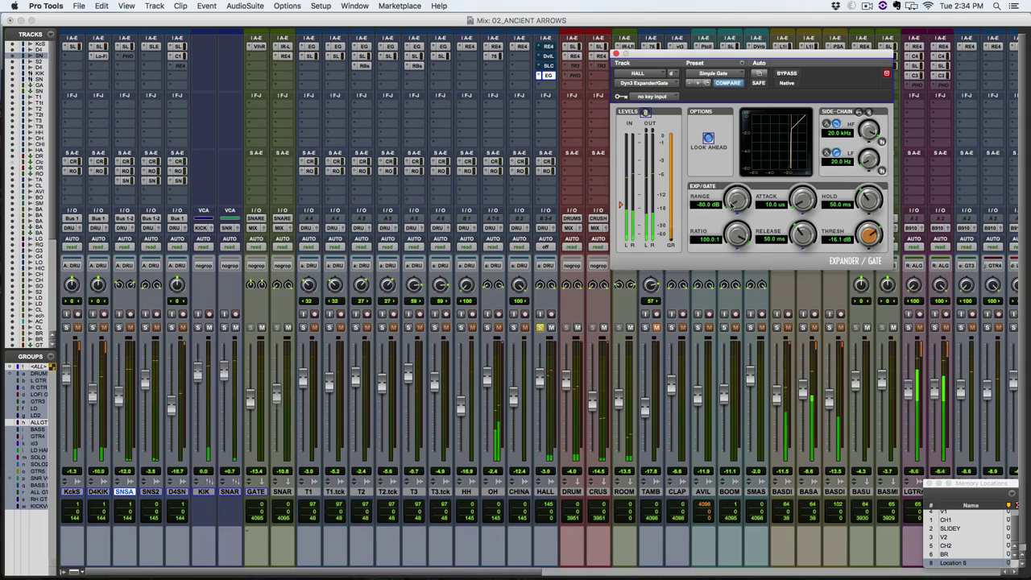
drag(731, 204, 769, 220)
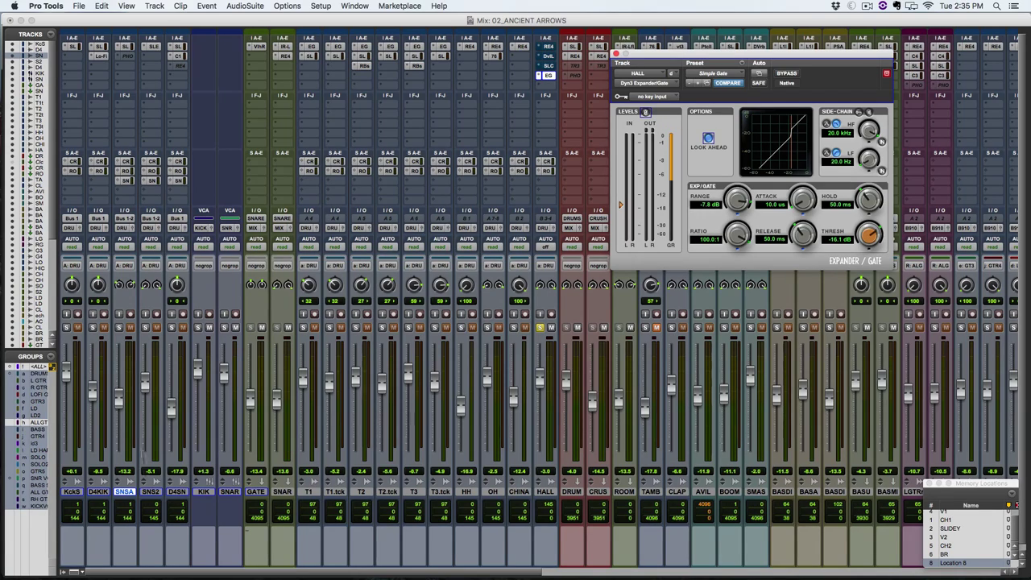
Check the SNSA track's full name and add a send from it to Bus 19.
double_click(126, 493)
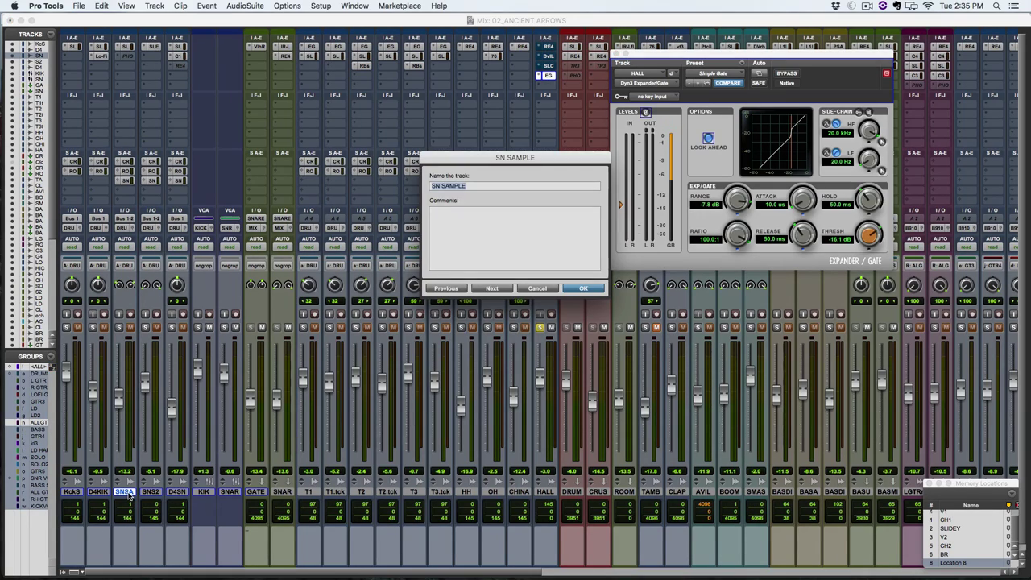
key(Return)
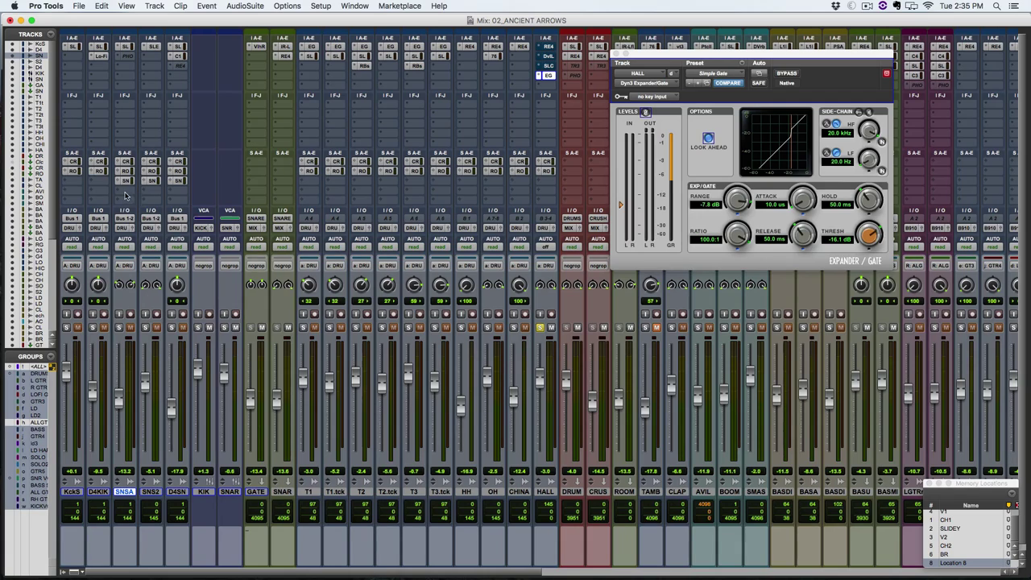
click(127, 219)
mouse_move(128, 220)
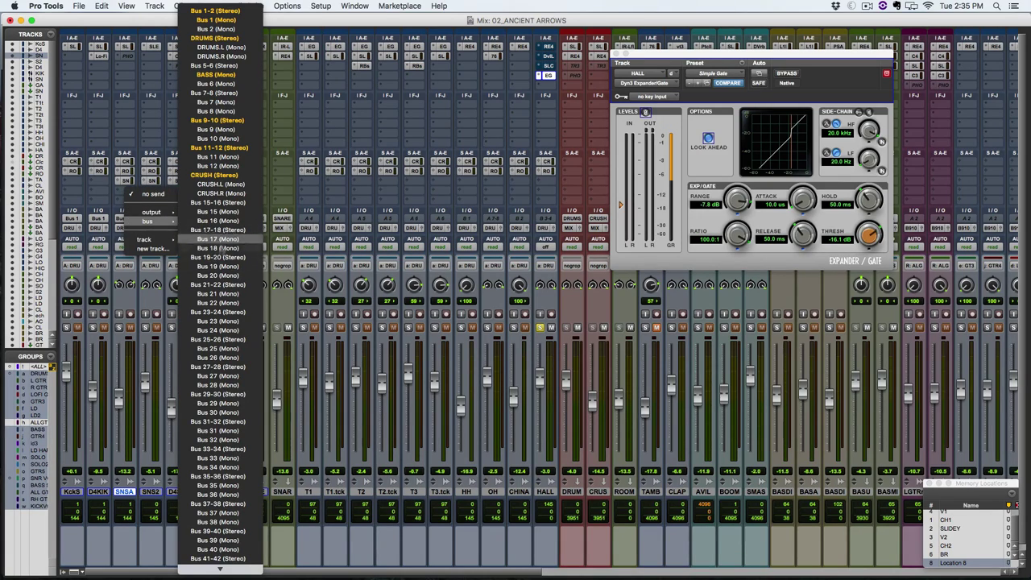
click(216, 268)
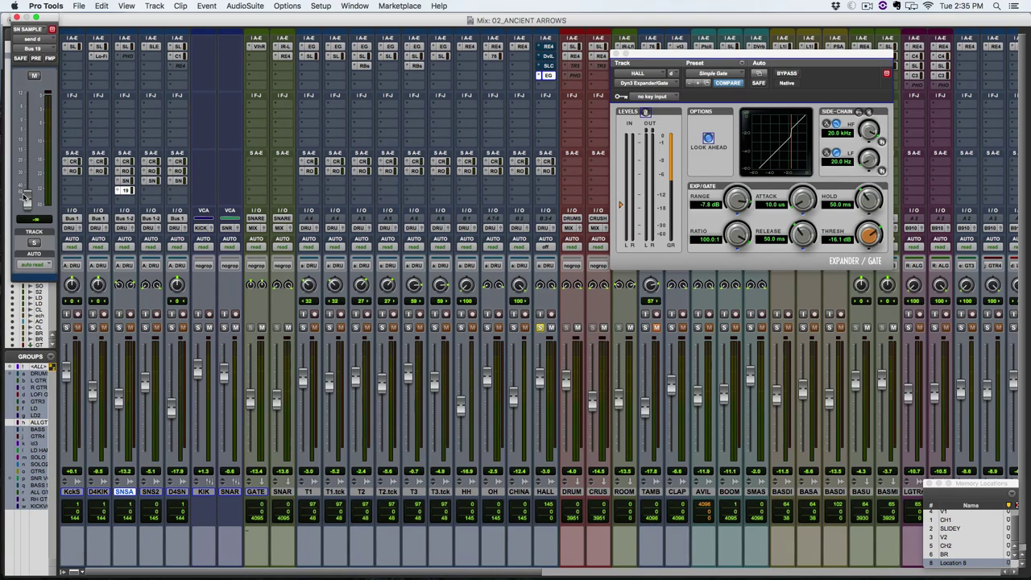
Set the Bus 19 send to 0.0 dB pre-fader and move its window mid-mixer.
alt+click(25, 200)
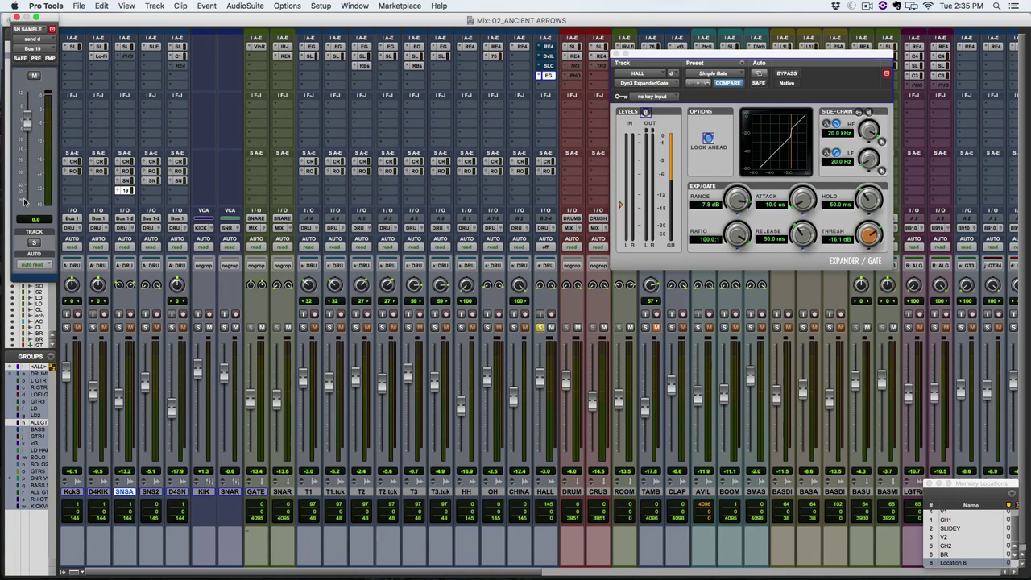
click(36, 59)
drag(45, 18, 411, 125)
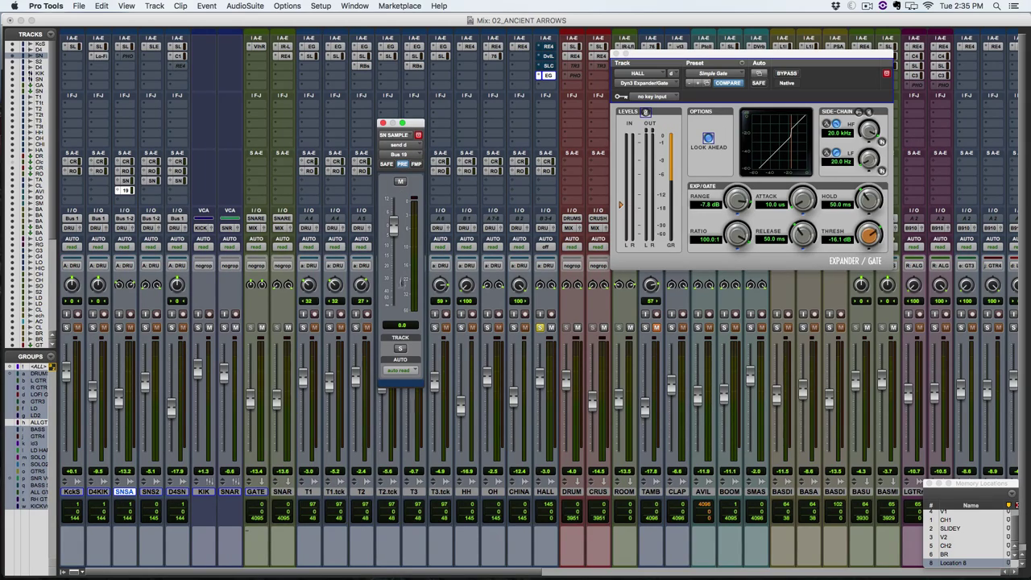
Close the send window, key the HALL gate from Bus 19 (Mono), and enable Key Listen.
click(383, 124)
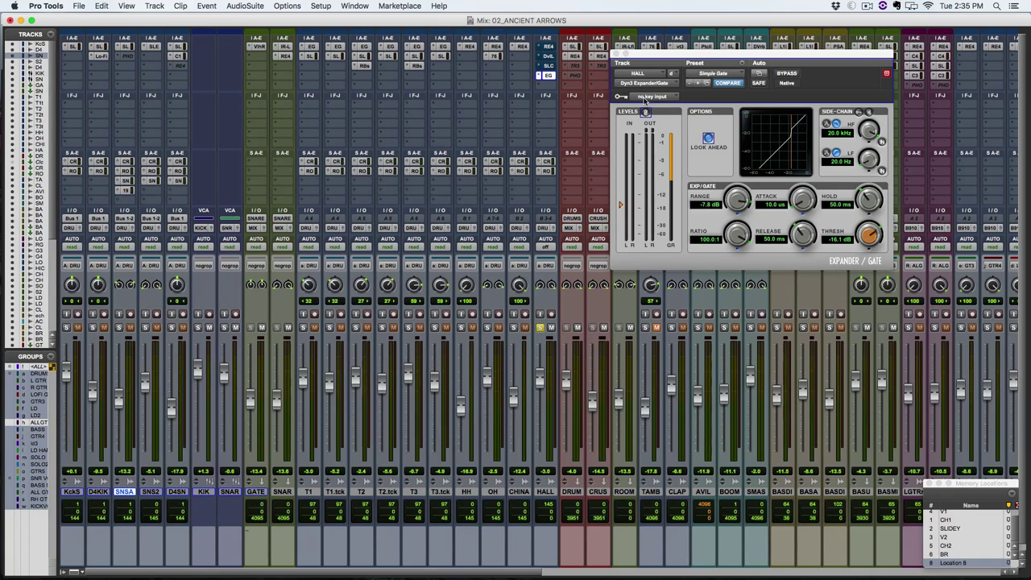
click(654, 97)
mouse_move(659, 128)
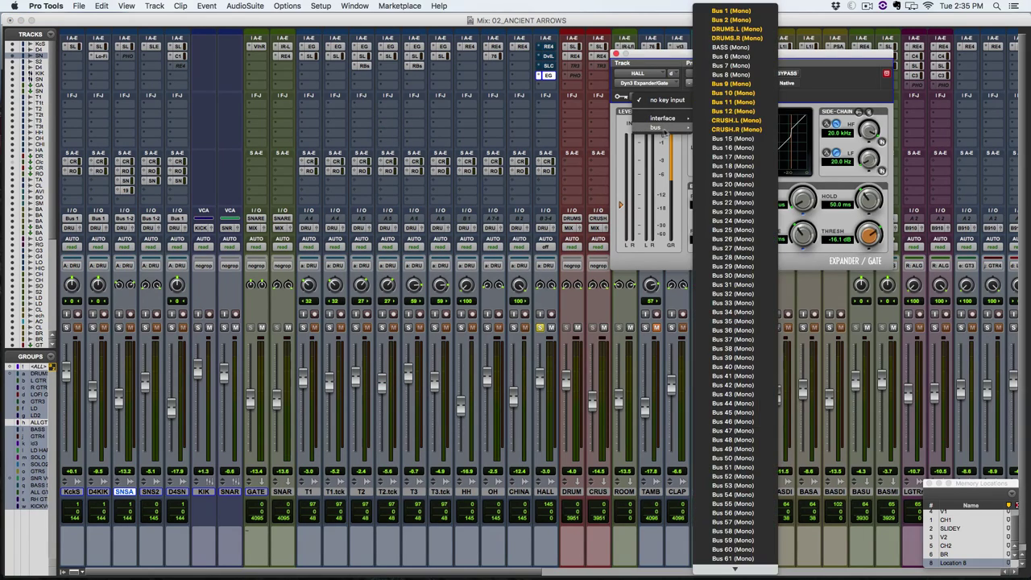
click(738, 174)
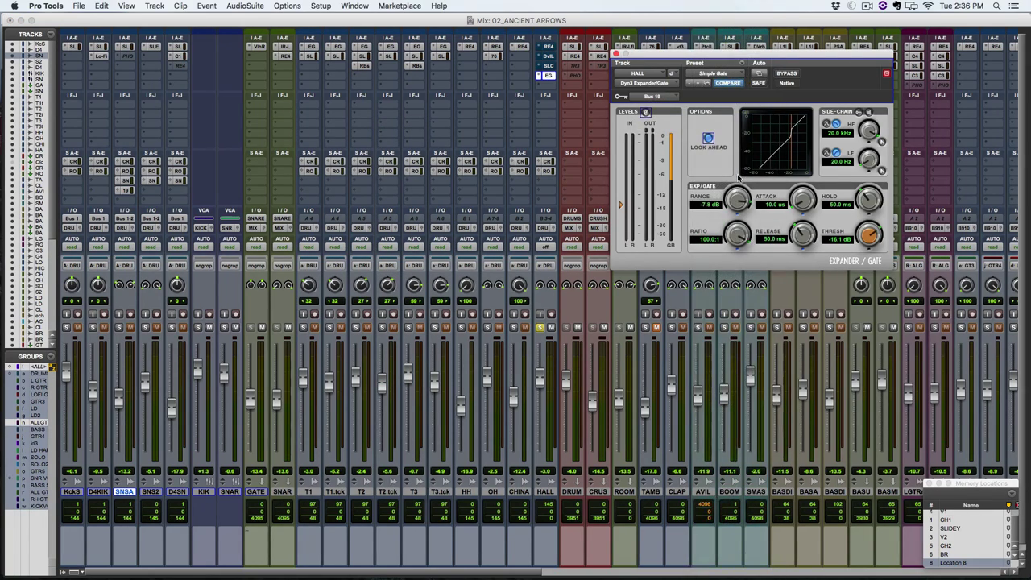
click(546, 492)
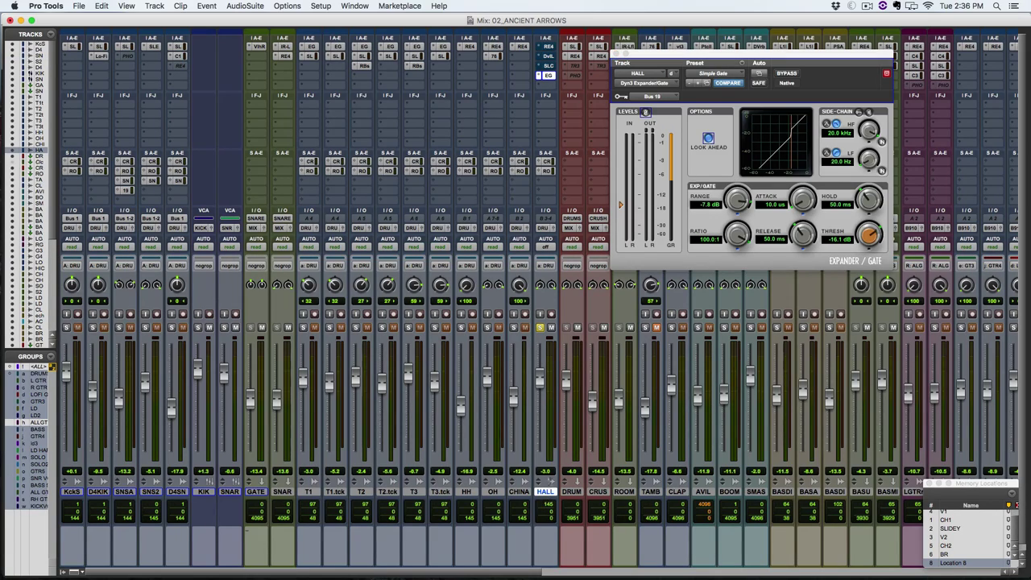
click(858, 113)
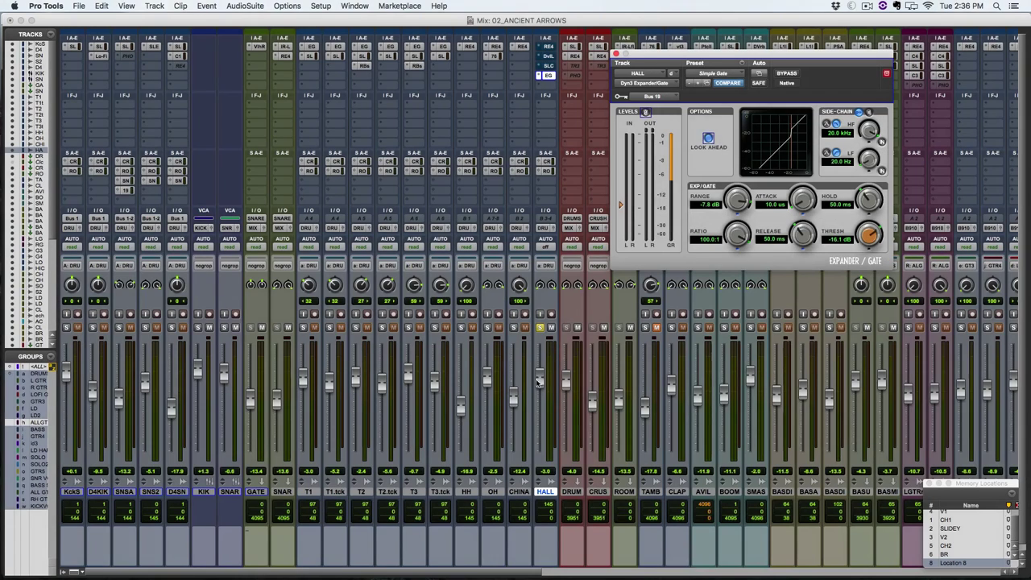
During playback, set the gate release to 469.4 ms and threshold to -23.2 dB.
drag(737, 201, 735, 226)
key(space)
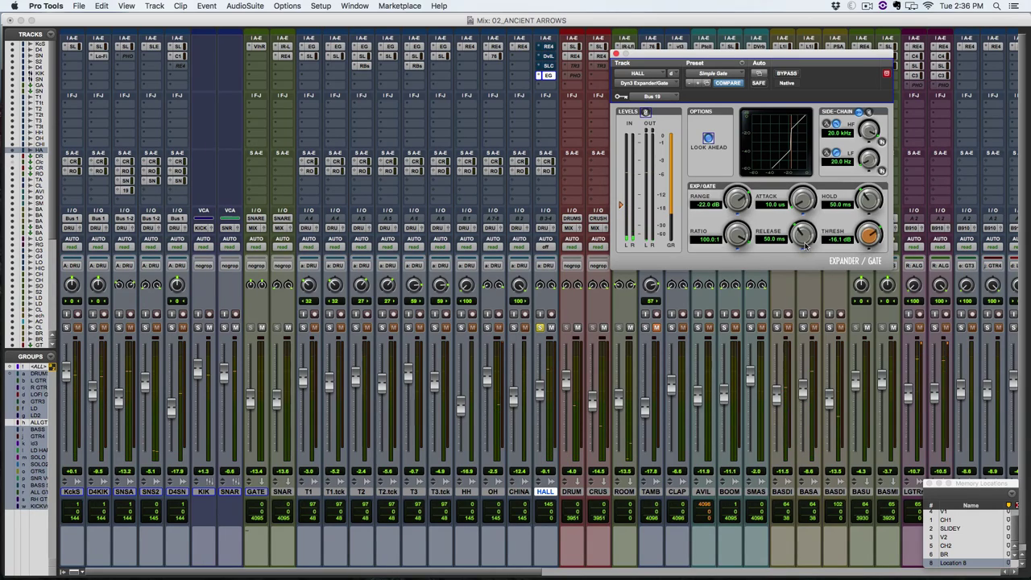
mouse_move(806, 245)
mouse_down()
mouse_move(811, 223)
mouse_move(804, 244)
mouse_move(806, 234)
mouse_up()
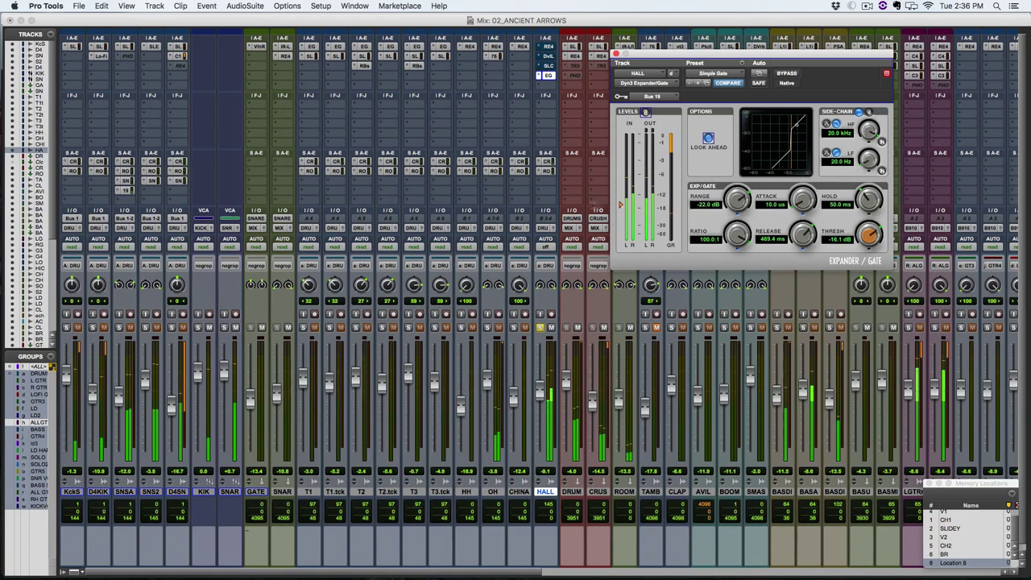
drag(620, 204, 621, 216)
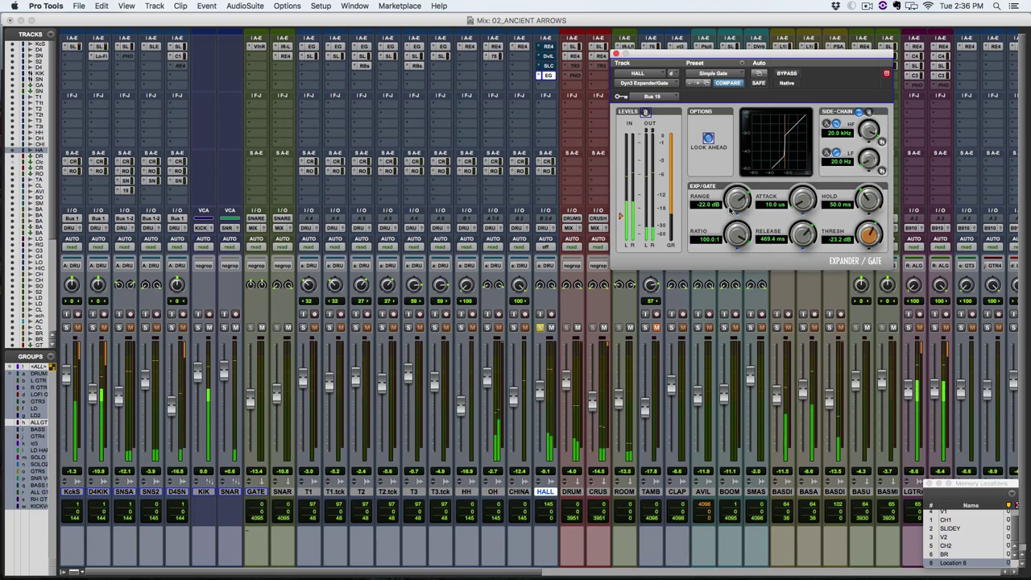
Fine-tune the gate range from 0.0 dB down to about -6.2 dB.
mouse_move(739, 204)
mouse_down()
mouse_move(745, 157)
mouse_move(742, 207)
mouse_up()
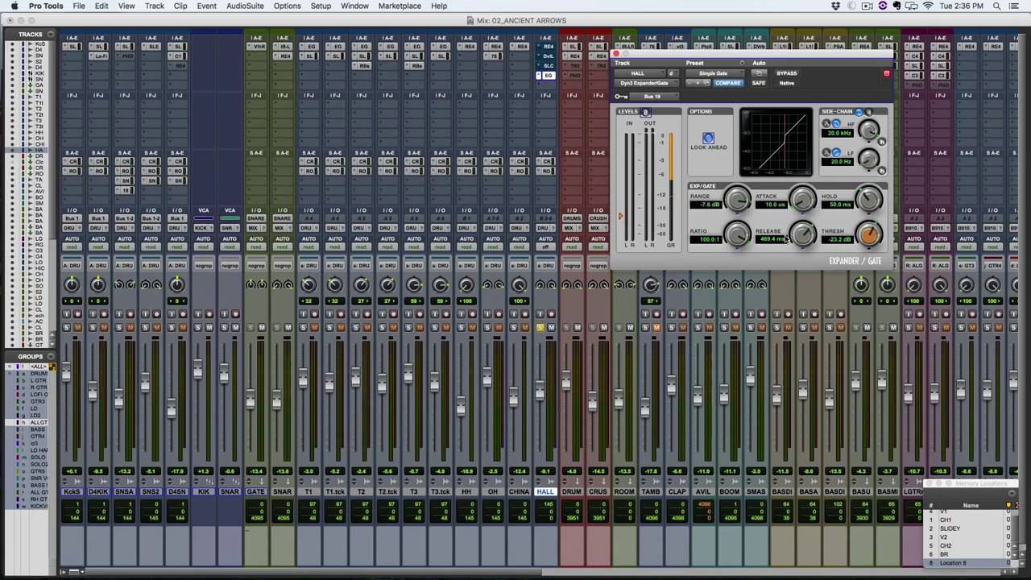
drag(739, 202, 743, 173)
drag(738, 204, 741, 203)
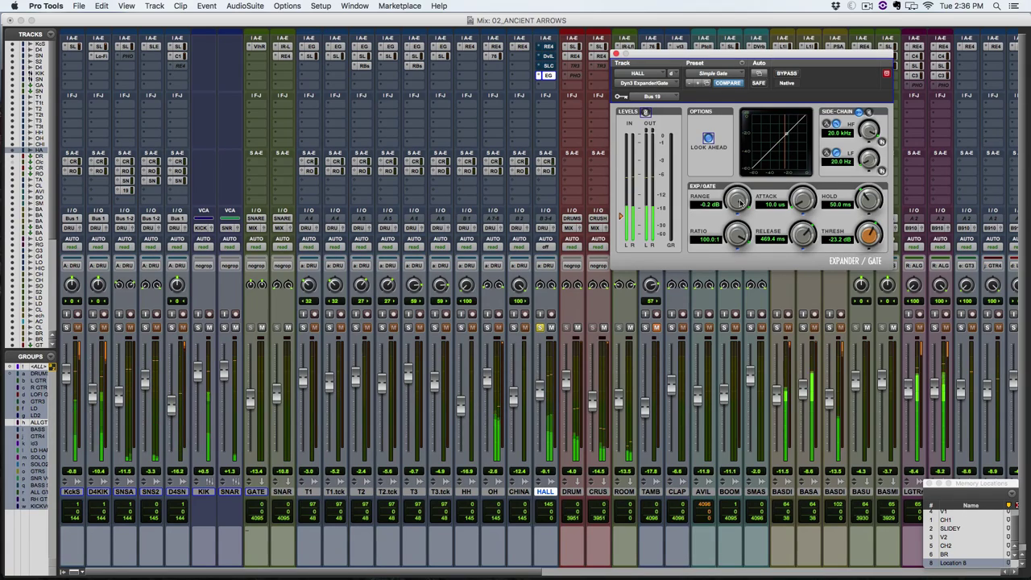
drag(739, 204, 740, 231)
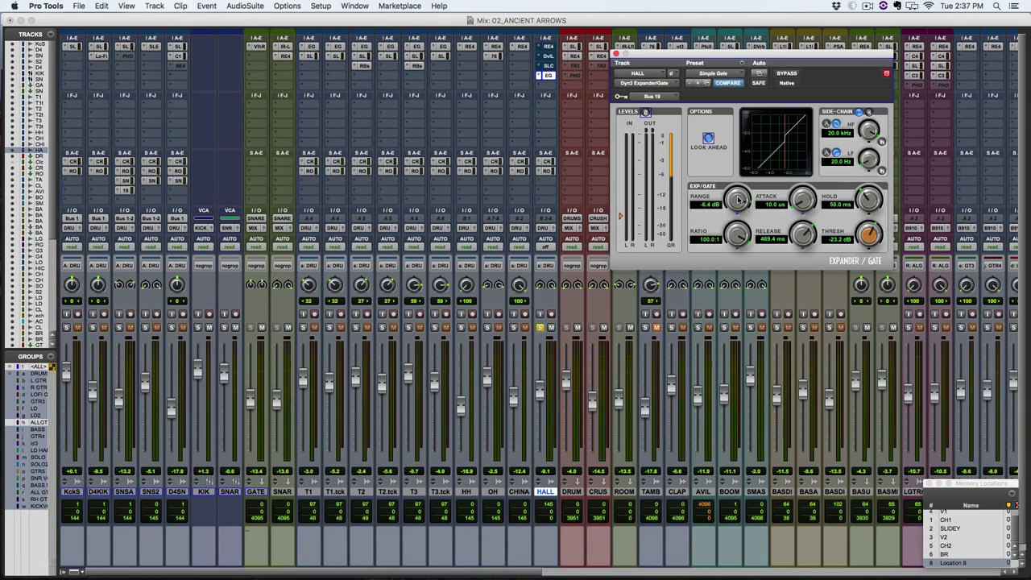
drag(739, 201, 738, 199)
Solo the drum channels, play, and compare the HALL gate bypassed versus active.
click(462, 327)
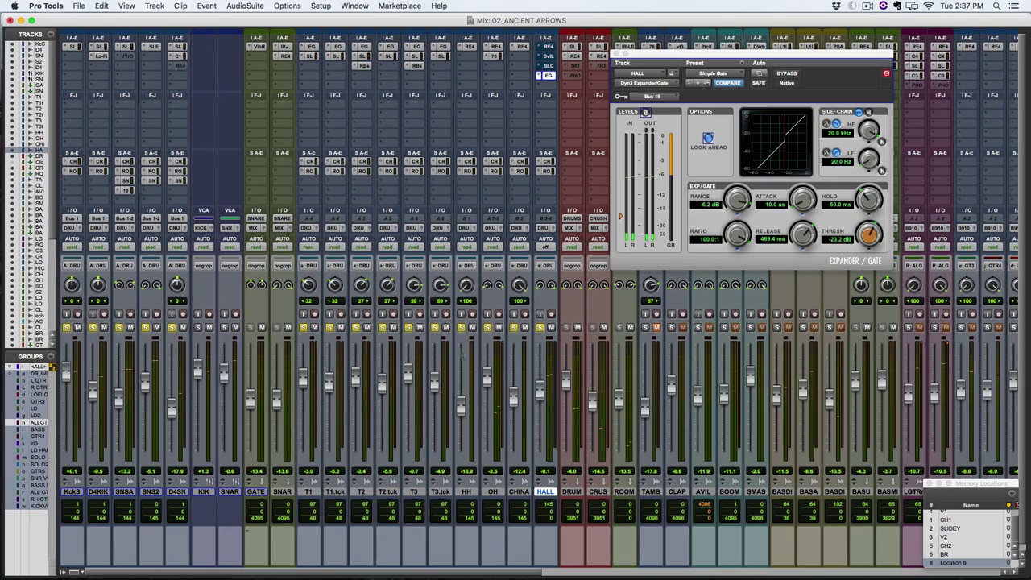
key(space)
click(786, 77)
click(786, 78)
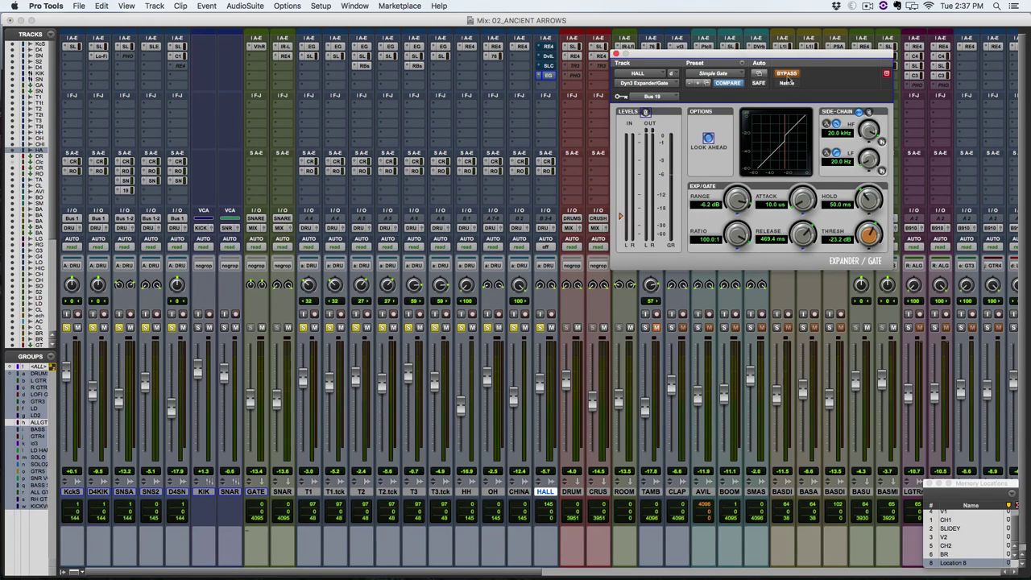
drag(793, 57, 774, 70)
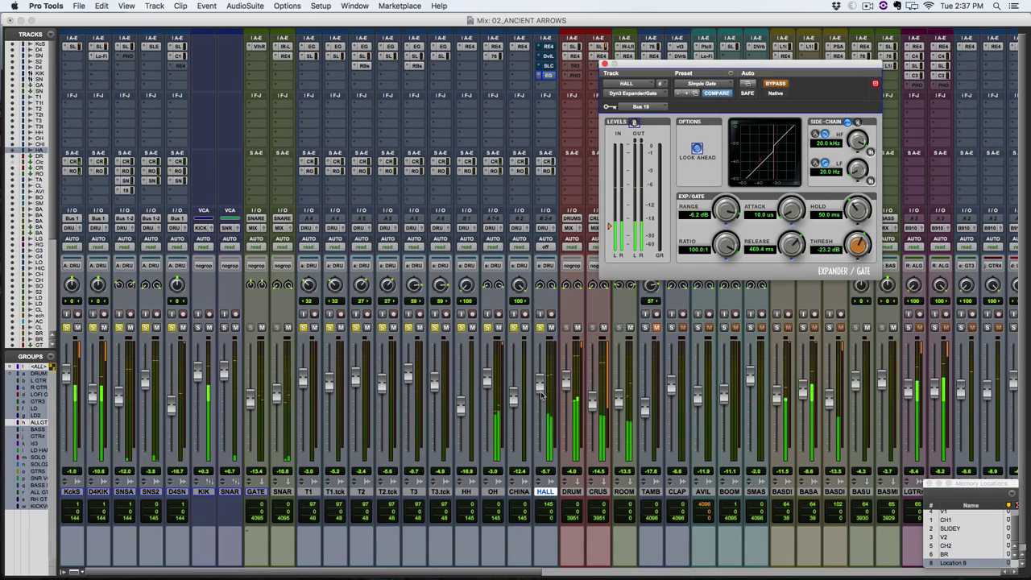
click(540, 389)
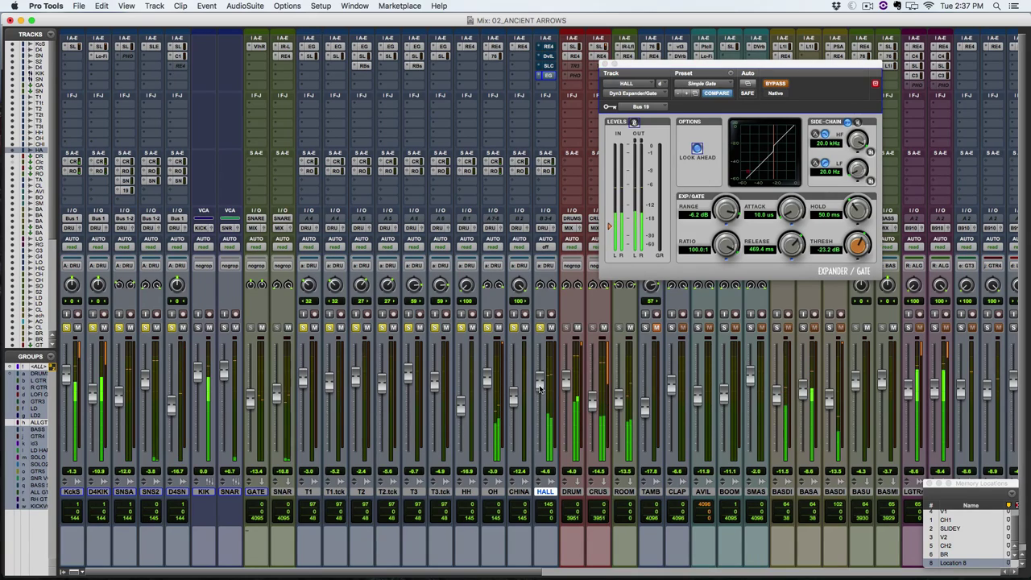
click(775, 84)
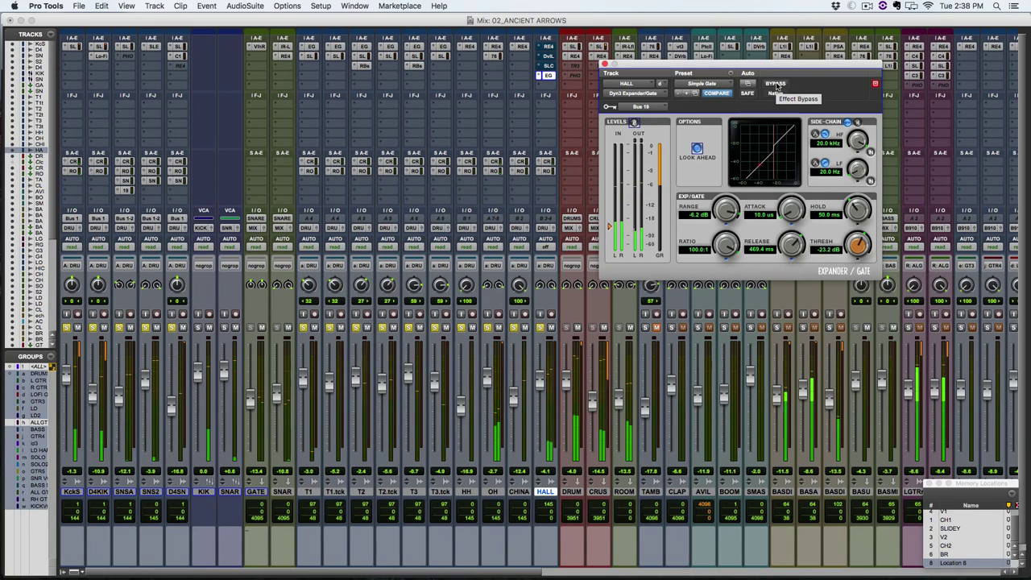
Shorten the gate release to 365.3 ms and re-compare with bypass off and on.
drag(797, 248, 795, 263)
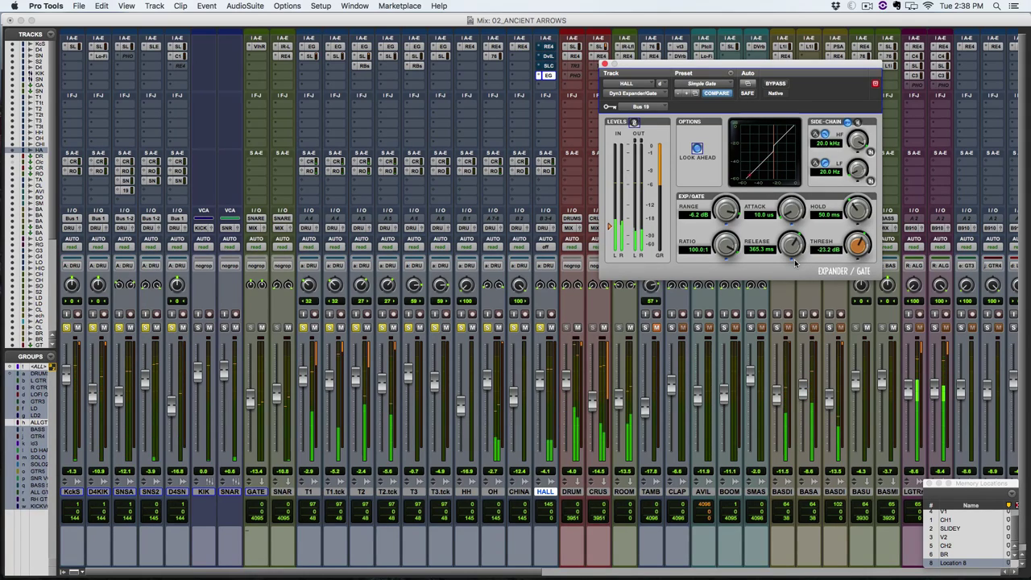
click(775, 84)
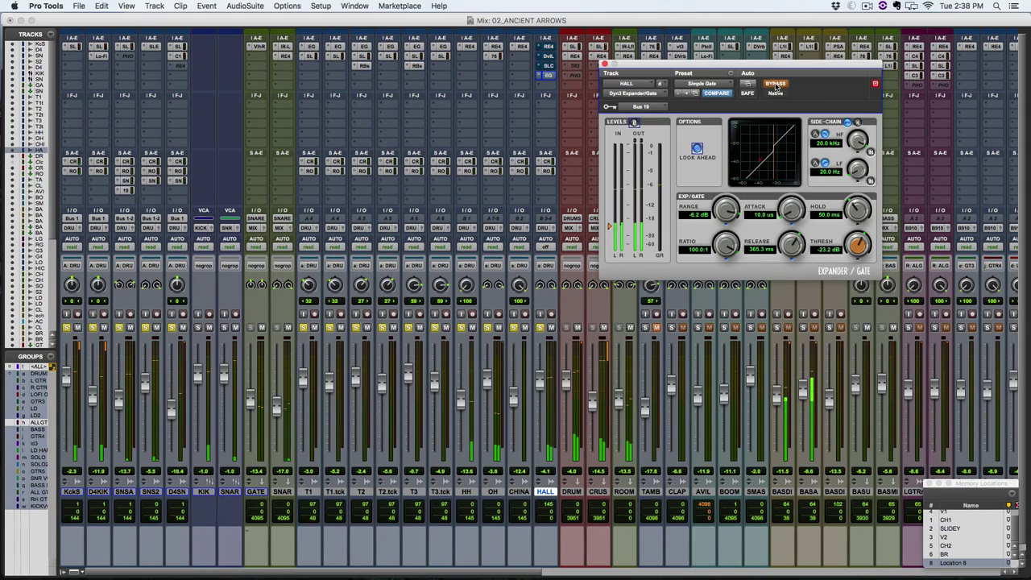
click(775, 84)
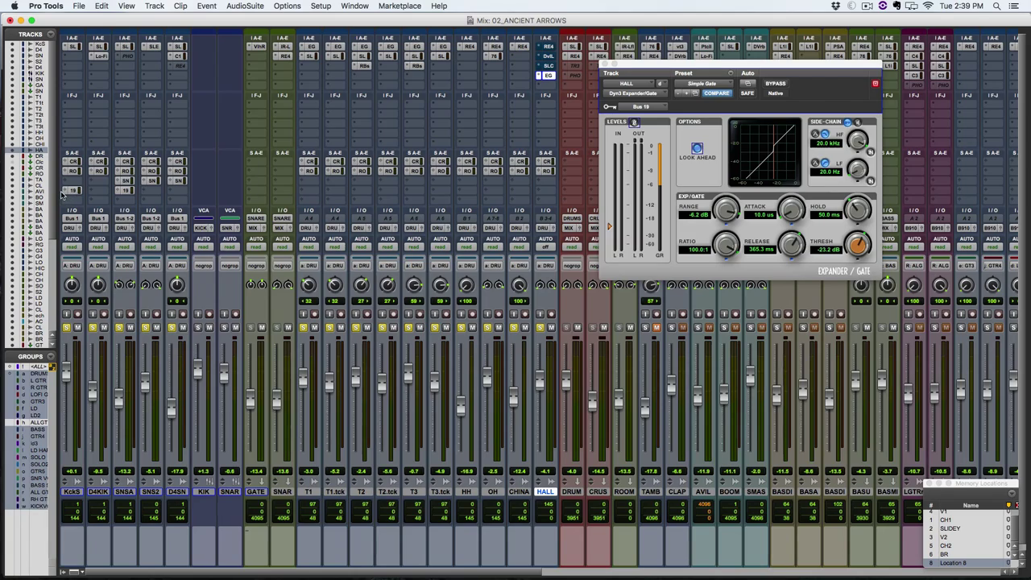
click(64, 192)
click(91, 173)
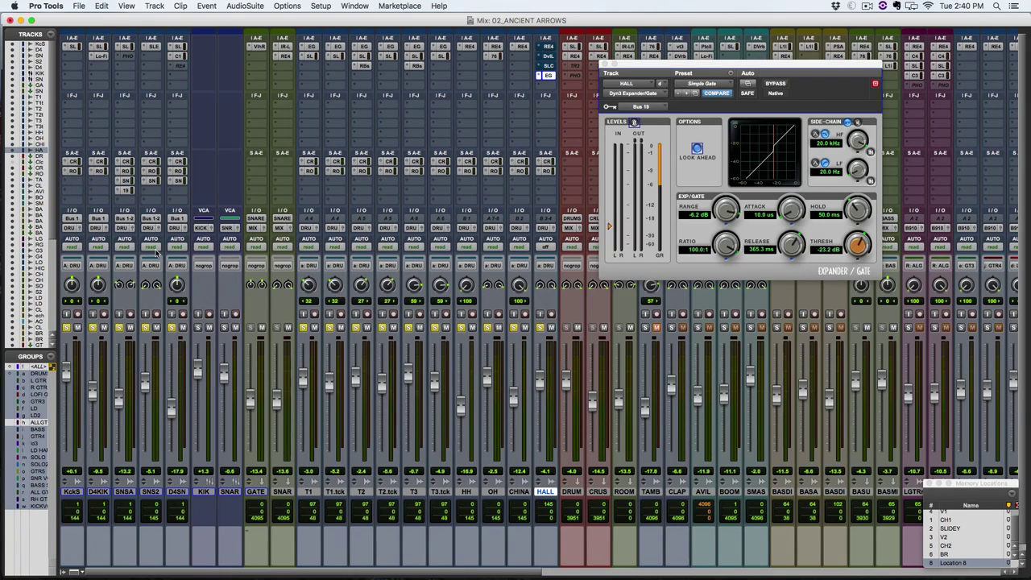